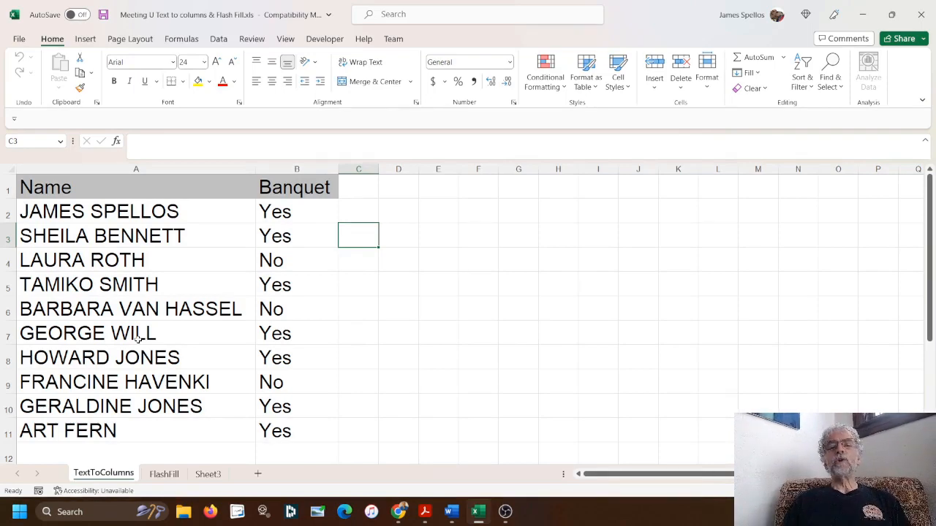
Bring up the Data ribbon tools above the Name and Banquet list
{"action": "left_click", "coordinate": [219, 39]}
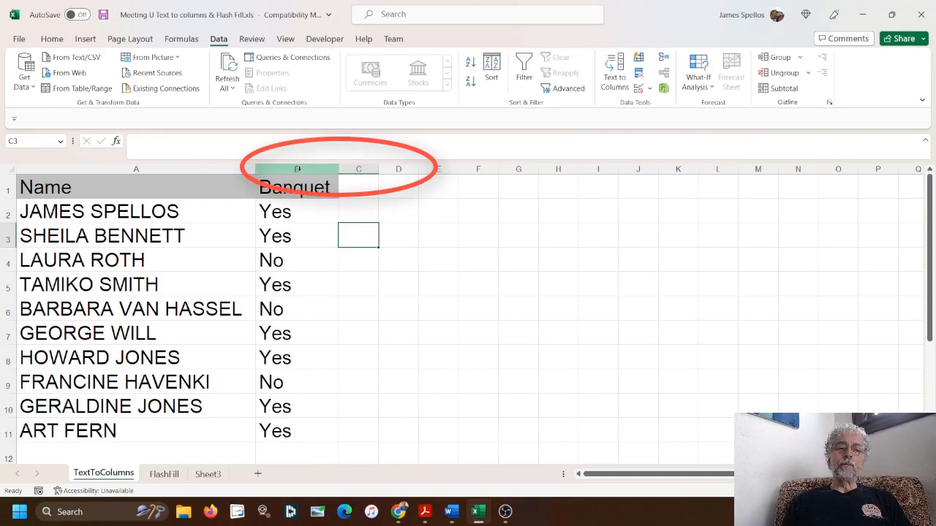
Insert three blank columns at B–D after the Name column, then select column A
{"action": "left_click_drag", "start_coordinate": [297, 169], "coordinate": [396, 168]}
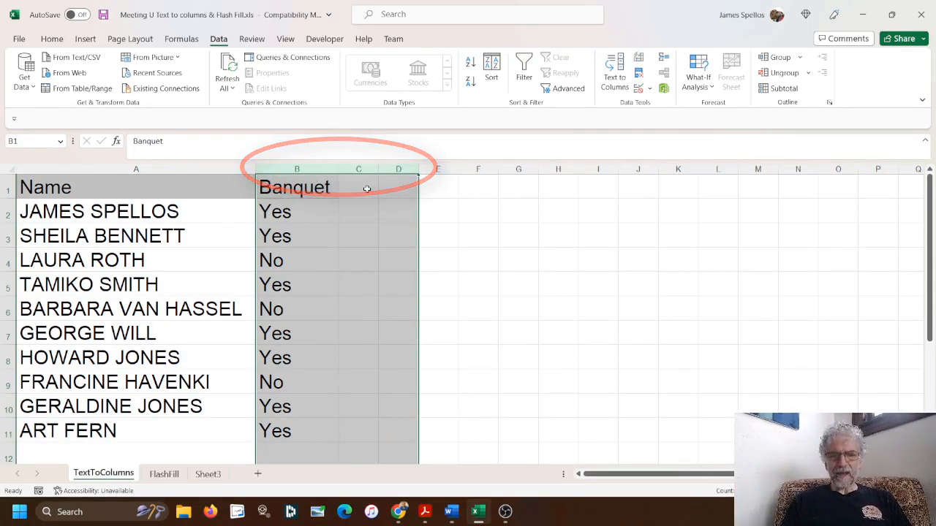
{"action": "right_click", "coordinate": [368, 193]}
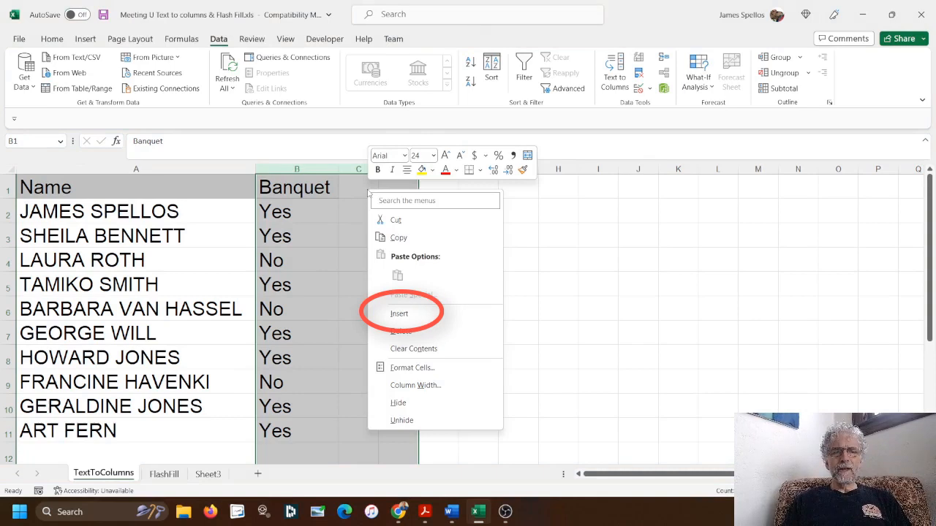
{"action": "left_click", "coordinate": [400, 313]}
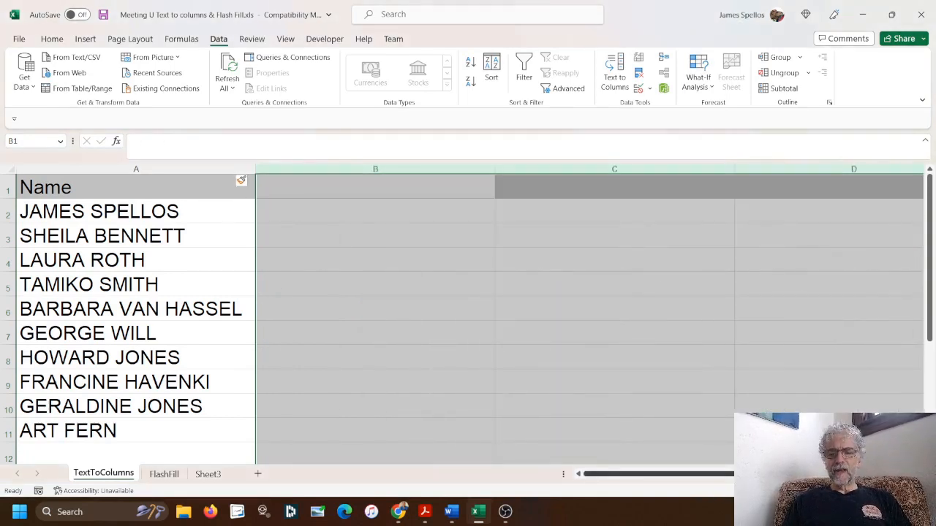
{"action": "scroll", "coordinate": [468, 314], "scroll_direction": "right", "scroll_amount": 5}
{"action": "scroll", "coordinate": [468, 314], "scroll_direction": "left", "scroll_amount": 4}
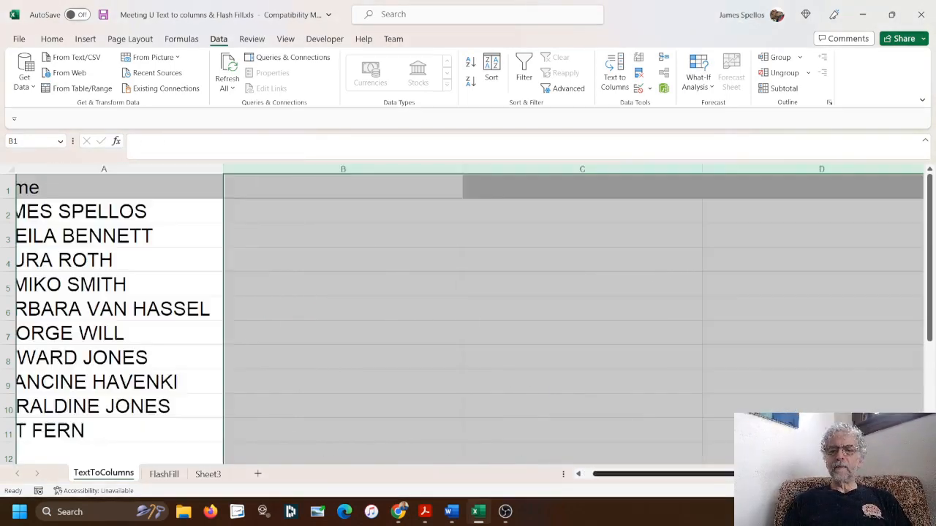
{"action": "scroll", "coordinate": [188, 236], "scroll_direction": "left", "scroll_amount": 1}
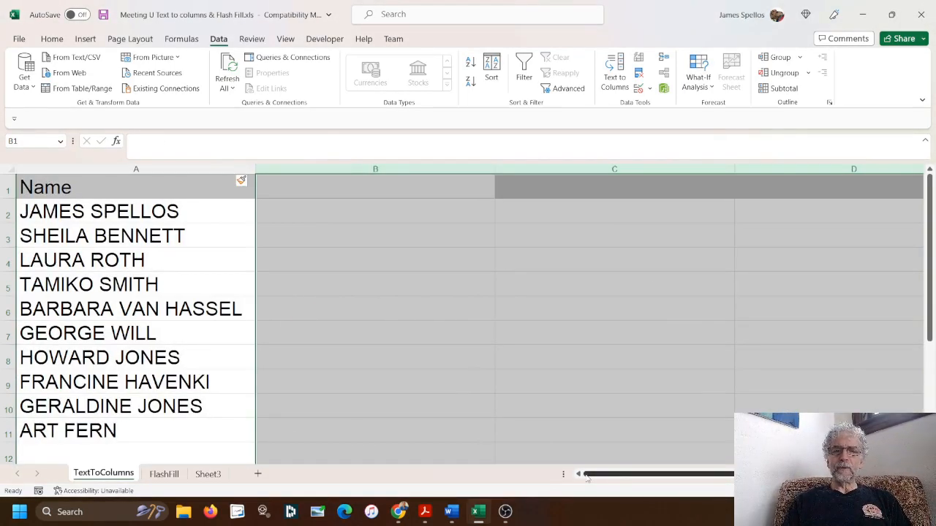
{"action": "left_click", "coordinate": [157, 169]}
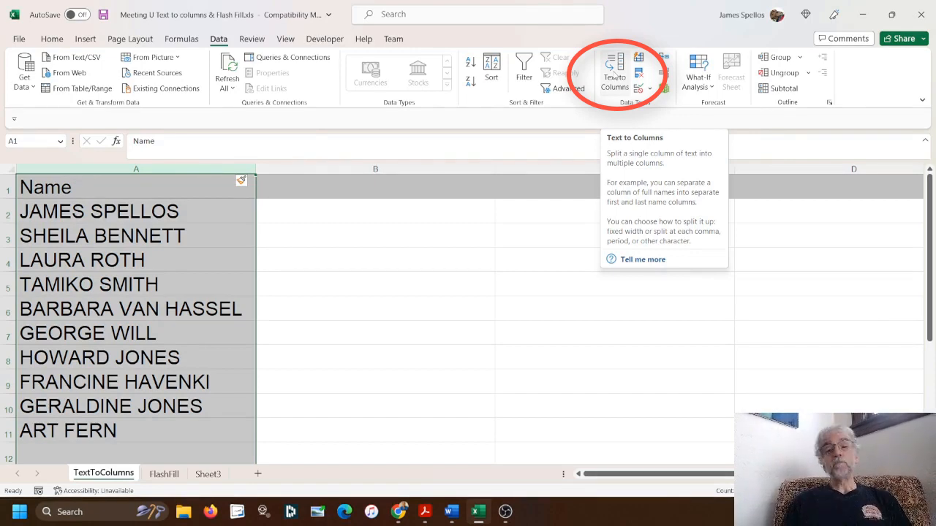
Launch Text to Columns on the selected Name column
{"action": "left_click", "coordinate": [614, 76]}
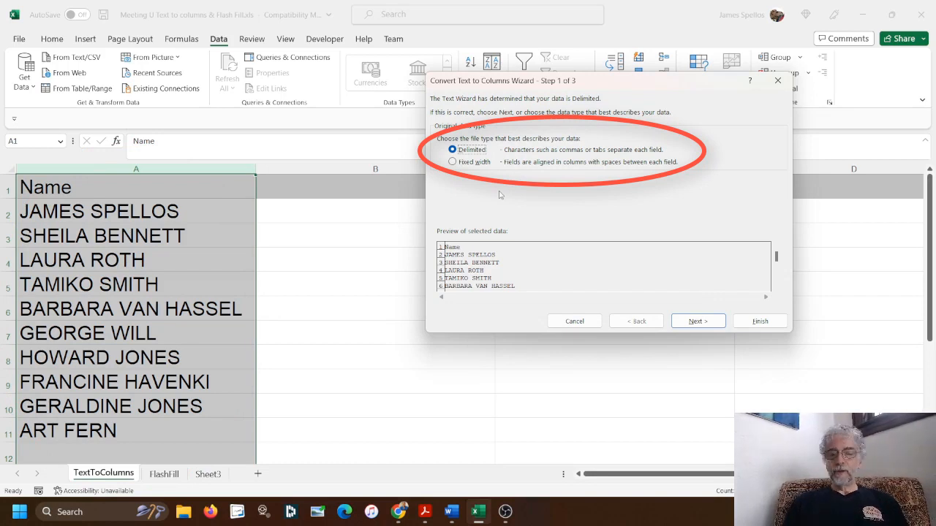
Keep Delimited chosen and advance the wizard to the delimiter step
{"action": "left_click", "coordinate": [696, 324]}
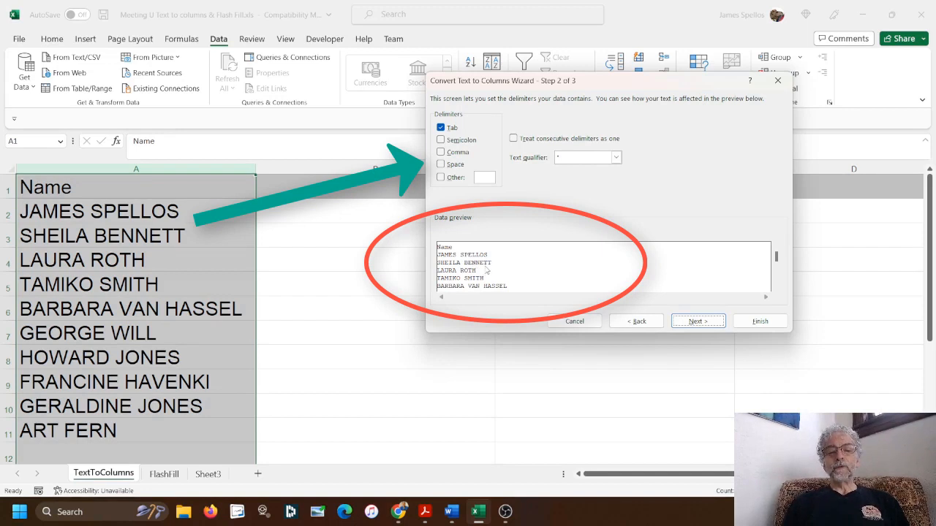
Use Space as the delimiter and finish the Text to Columns split
{"action": "left_click", "coordinate": [441, 164]}
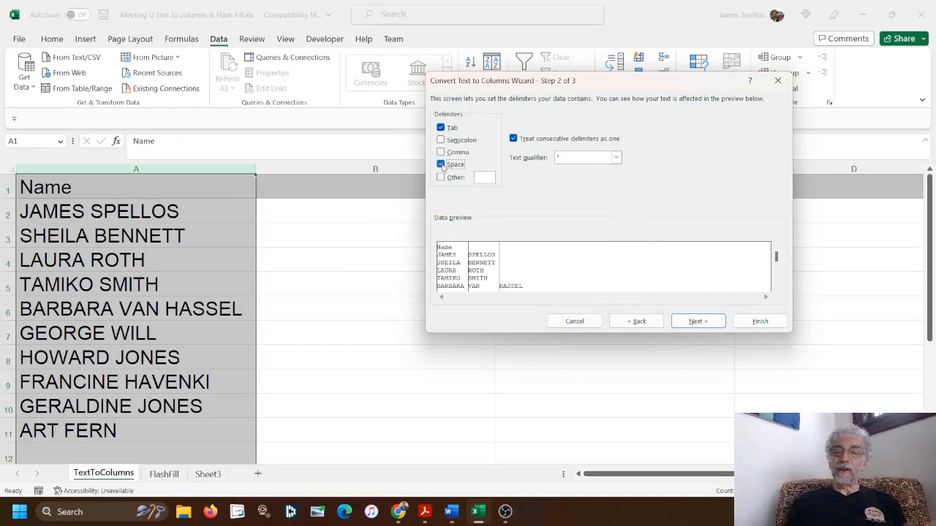
{"action": "left_click", "coordinate": [761, 326]}
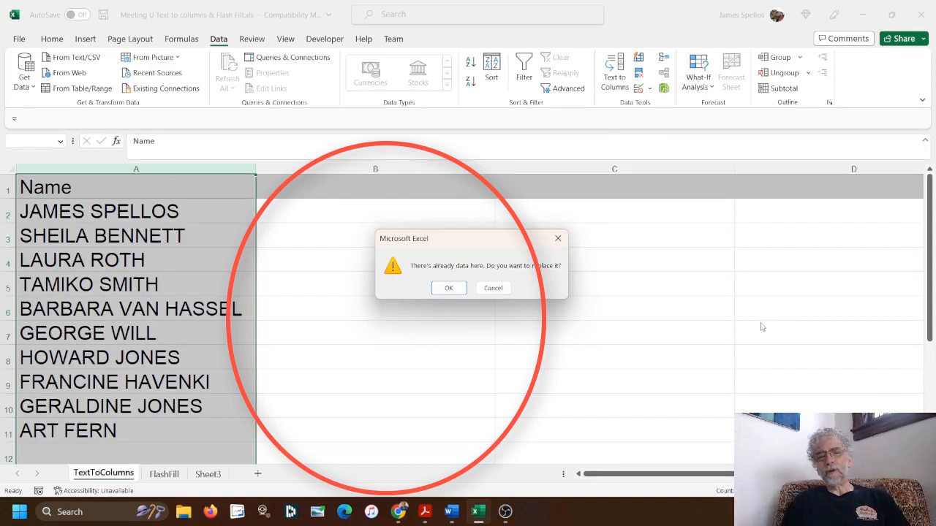
Accept replacing existing data, then make B6 read VAN HASSEL and clear HASSEL from C6
{"action": "left_click", "coordinate": [449, 288]}
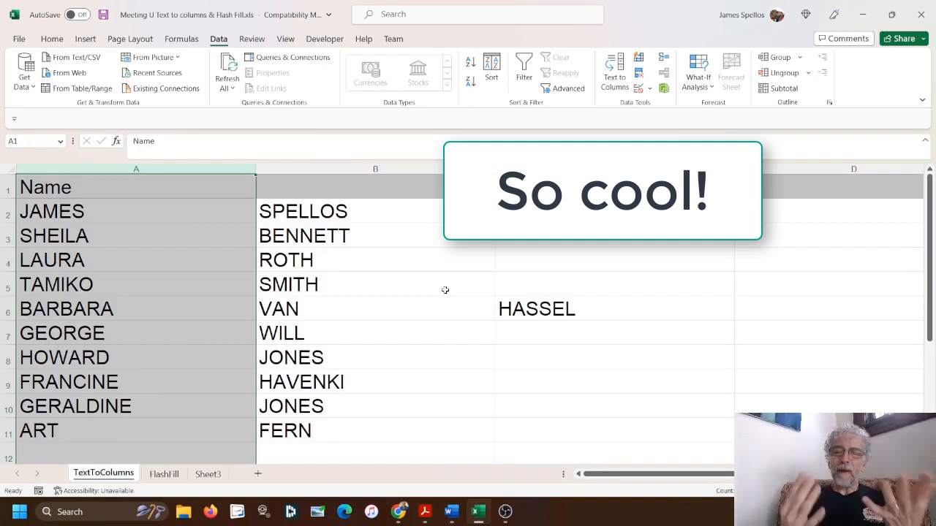
{"action": "left_click", "coordinate": [404, 309]}
{"action": "double_click", "coordinate": [404, 309]}
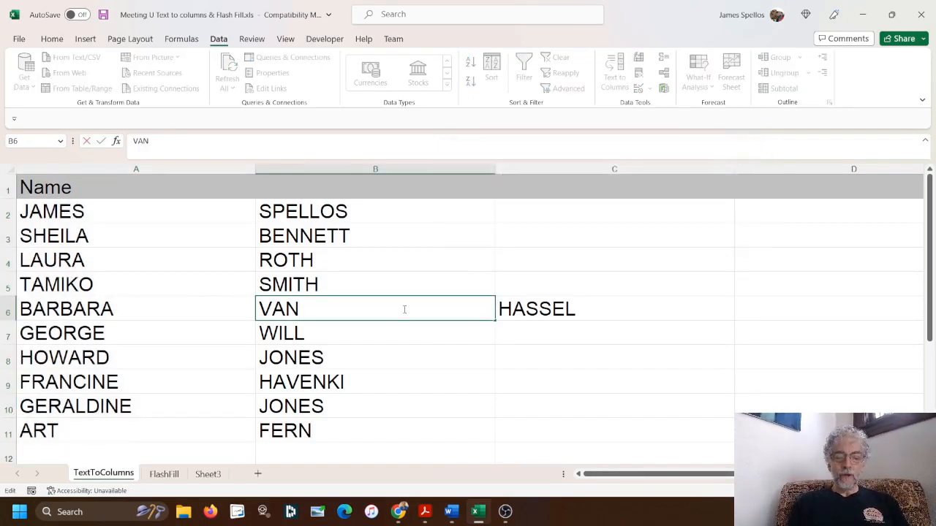
{"action": "type", "text": "HASSEL"}
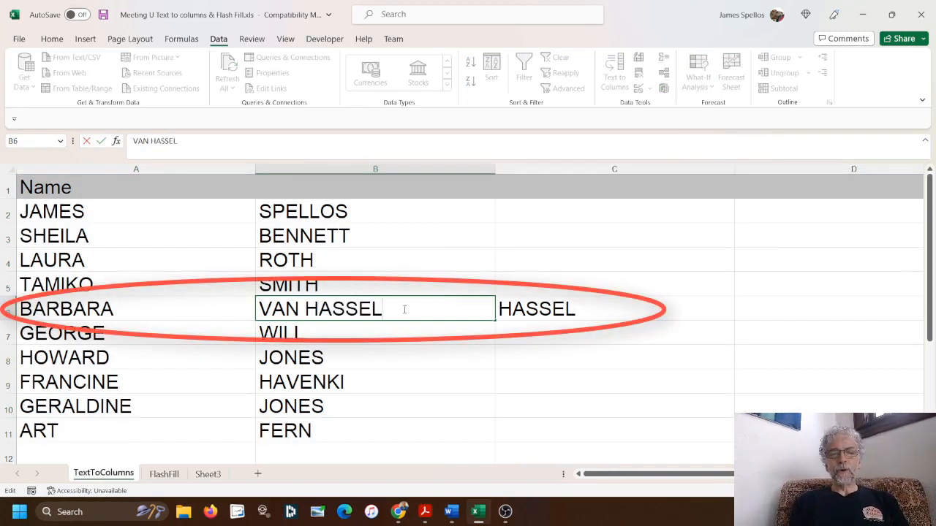
{"action": "key", "text": "Tab"}
{"action": "key", "text": "Delete"}
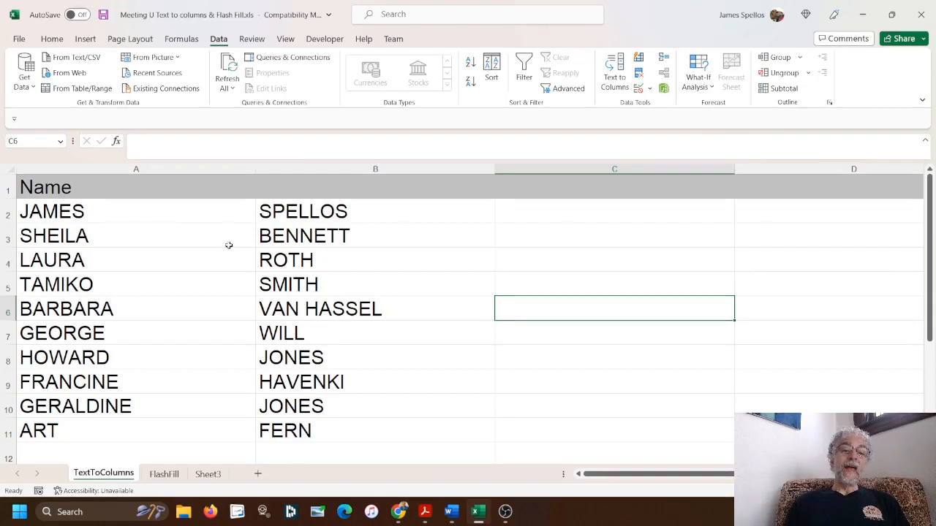
AutoFit all column widths on the sheet and select cell C2
{"action": "left_click", "coordinate": [7, 169]}
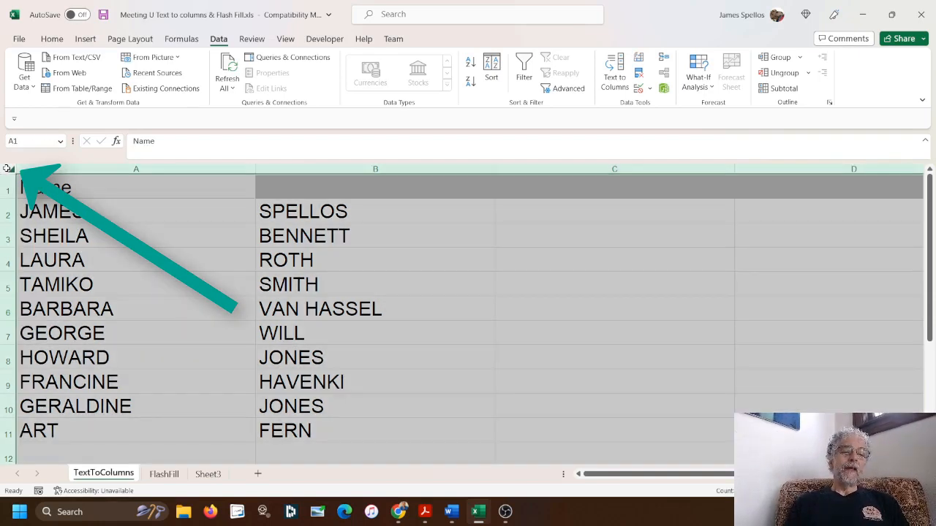
{"action": "left_click", "coordinate": [250, 167]}
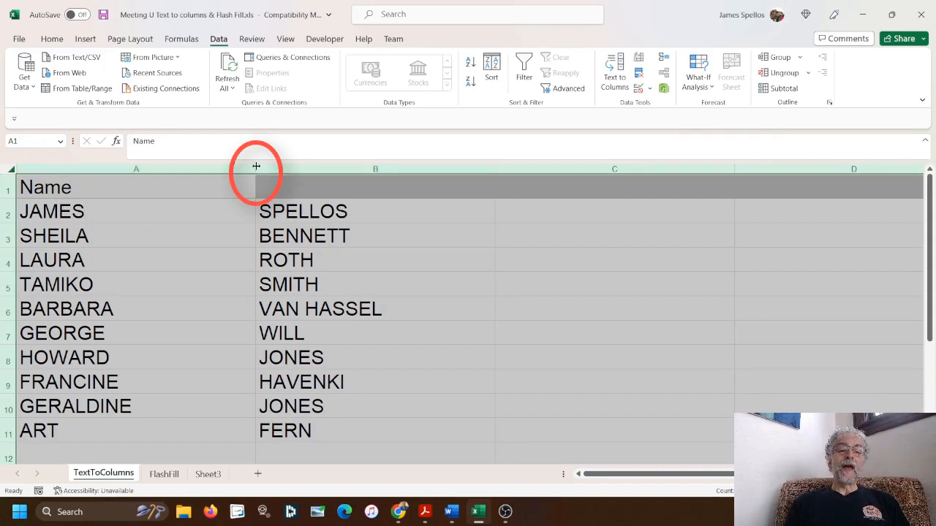
{"action": "double_click", "coordinate": [255, 167]}
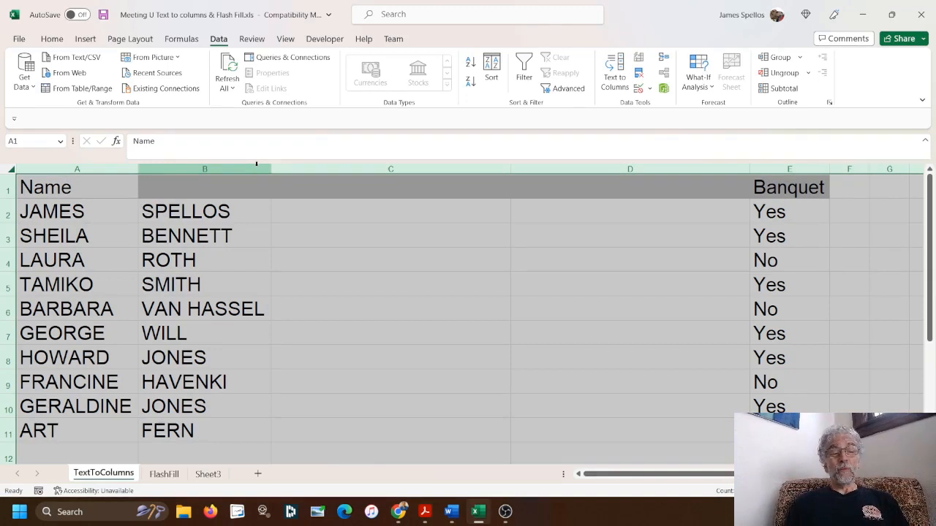
{"action": "left_click", "coordinate": [336, 209]}
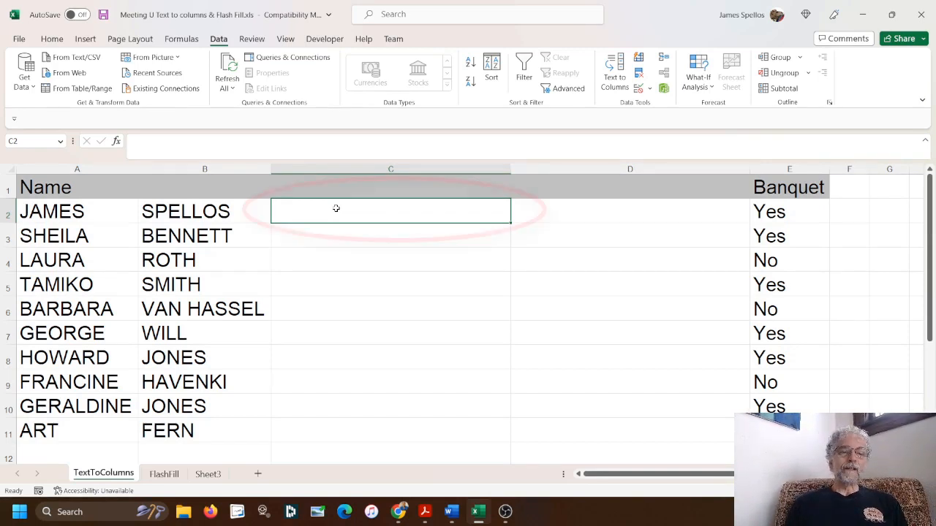
Enter =PROPER(A2) in C2 to show James, undoing a fill-down to row 11
{"action": "type", "text": "="}
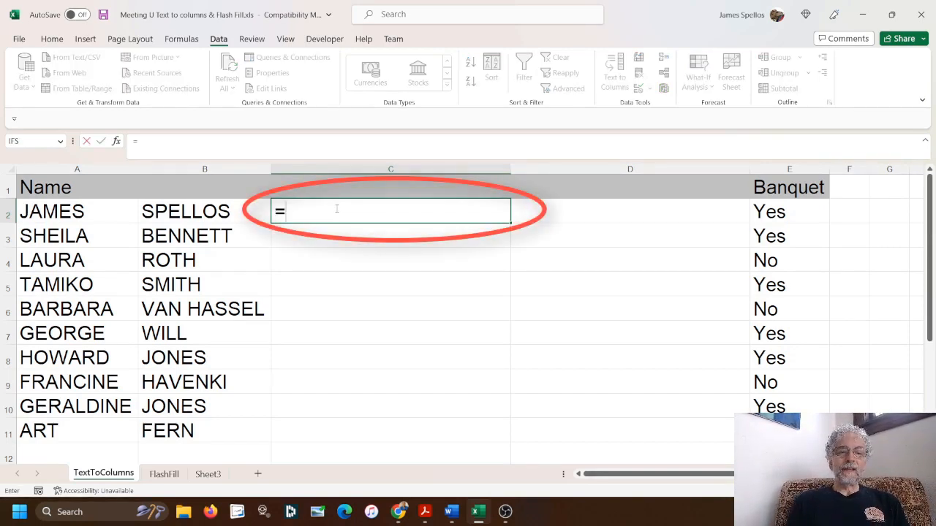
{"action": "type", "text": "proper"}
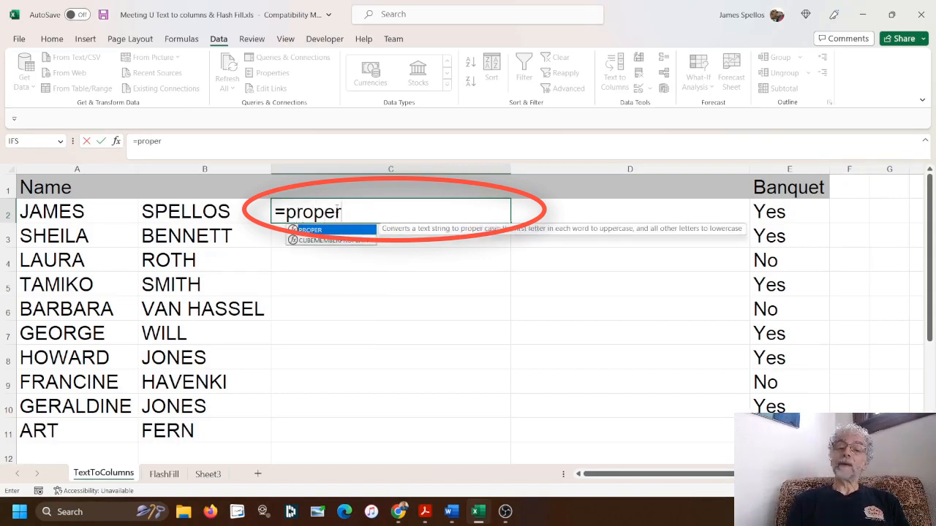
{"action": "type", "text": "(a2"}
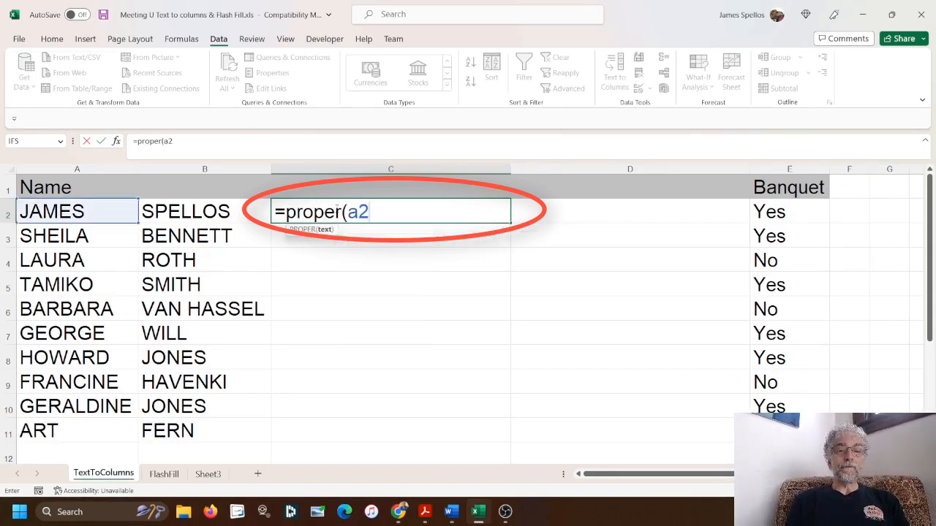
{"action": "type", "text": ")"}
{"action": "key", "text": "Return"}
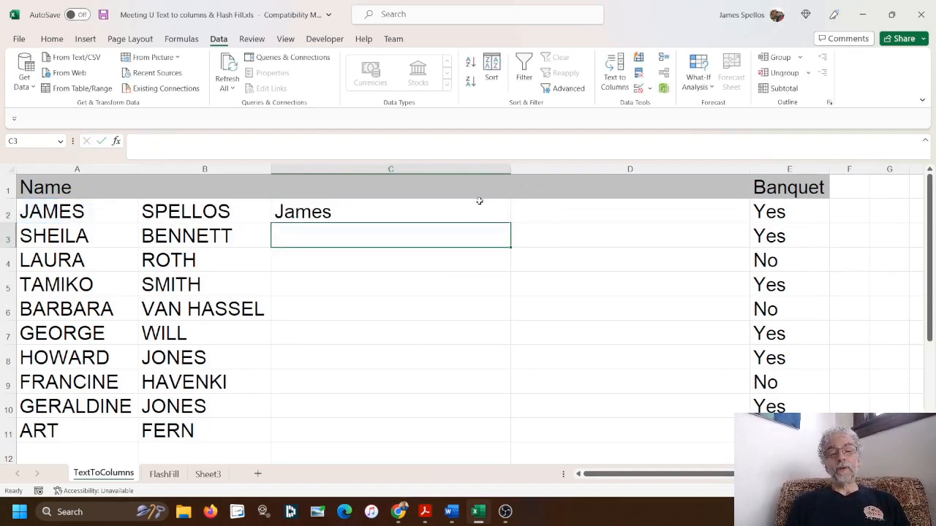
{"action": "left_click", "coordinate": [482, 209]}
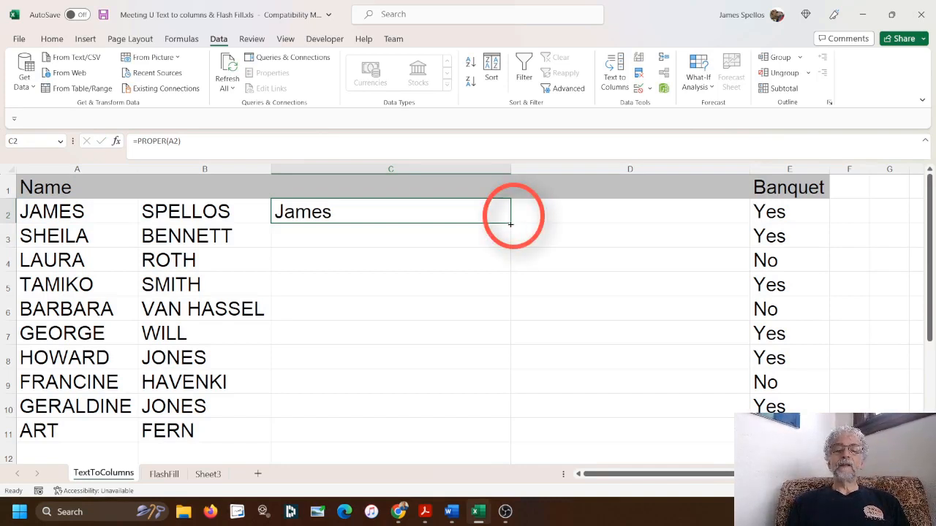
{"action": "double_click", "coordinate": [509, 222]}
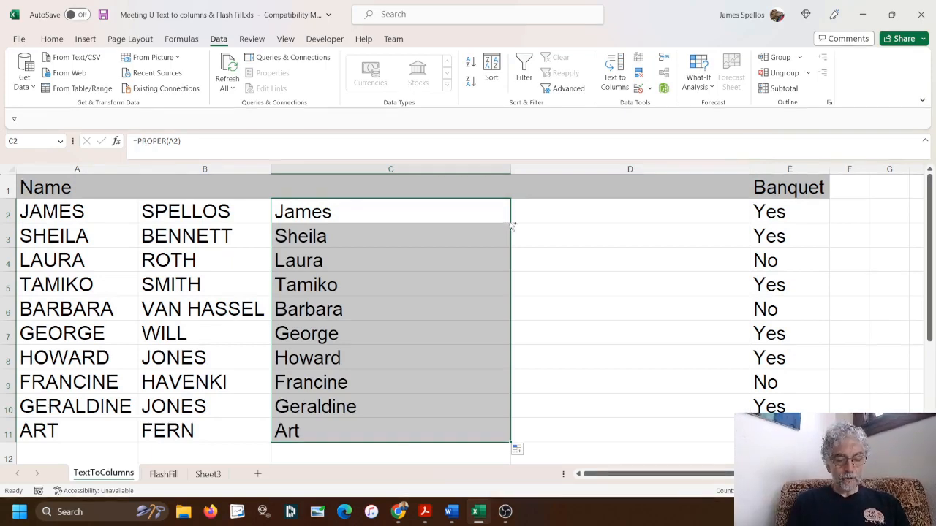
{"action": "key", "text": "ctrl+z"}
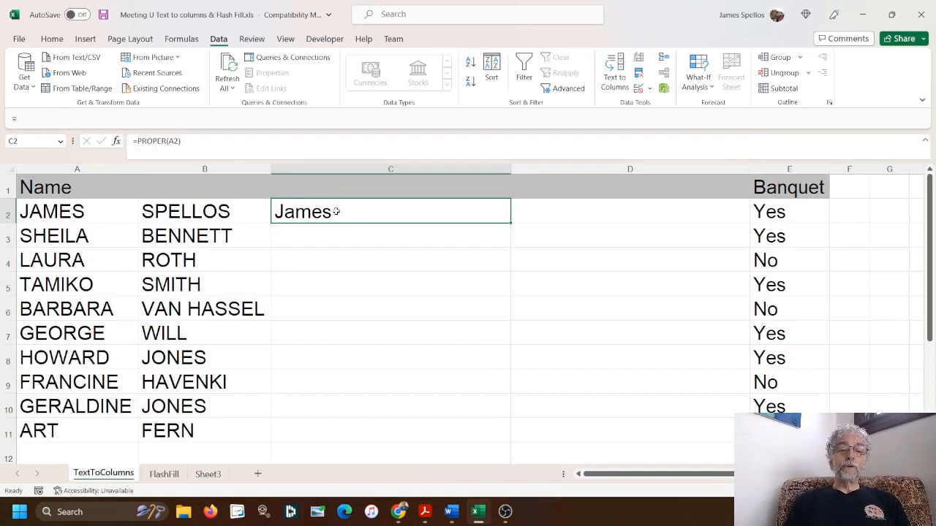
{"action": "left_click", "coordinate": [200, 141]}
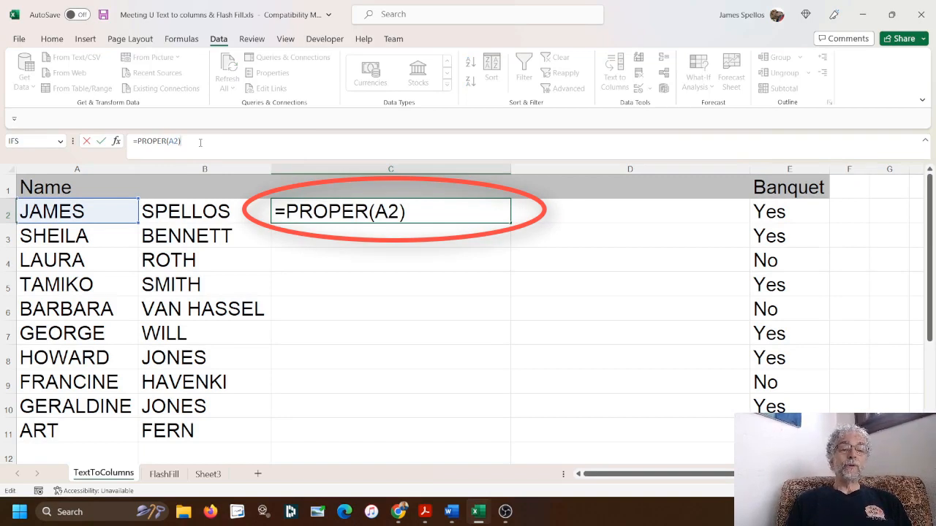
{"action": "right_click", "coordinate": [201, 144]}
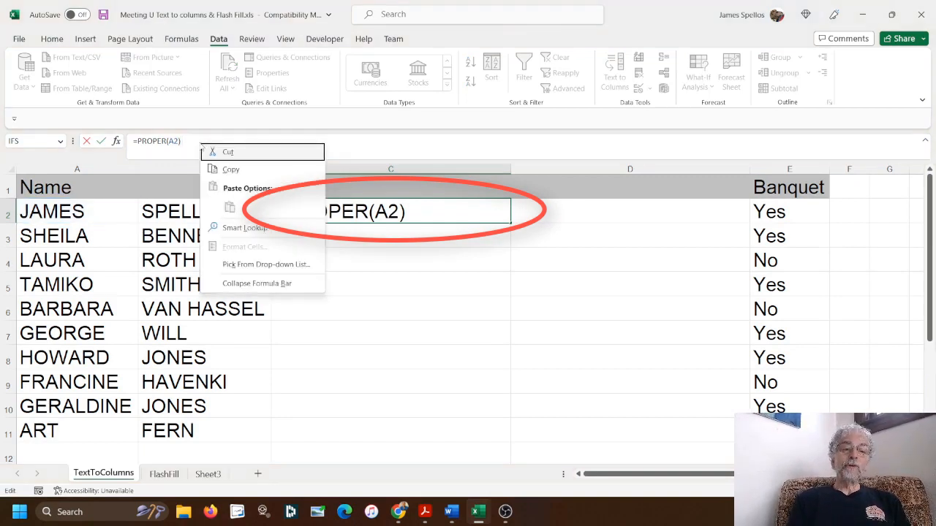
{"action": "left_click", "coordinate": [191, 140]}
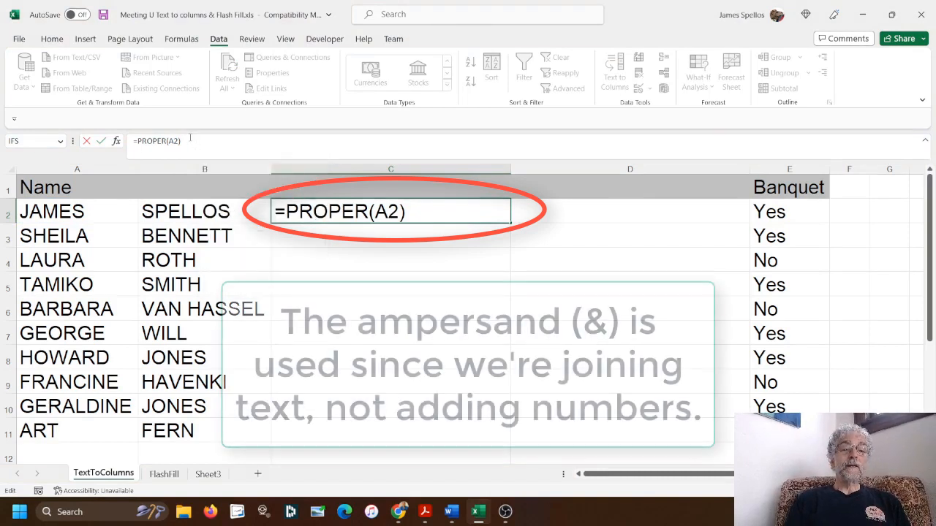
{"action": "type", "text": "&"}
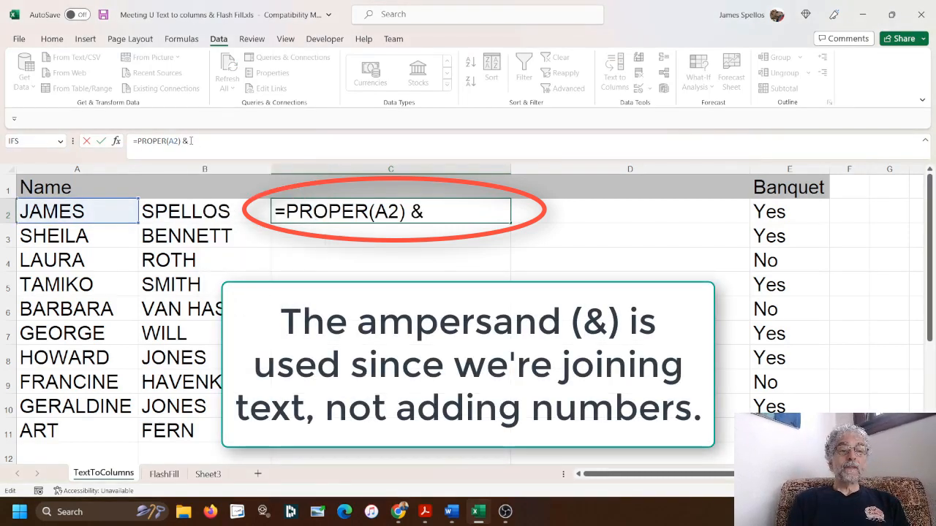
{"action": "type", "text": " p"}
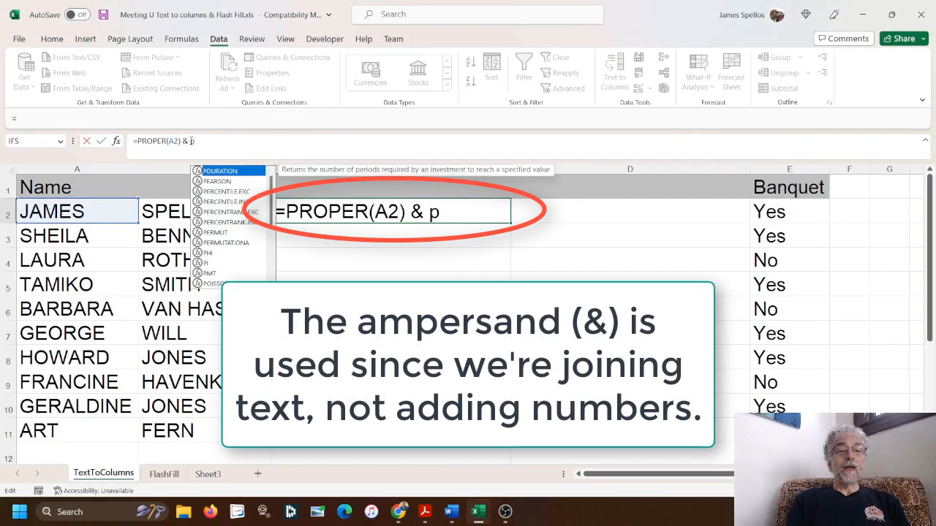
{"action": "type", "text": "rop"}
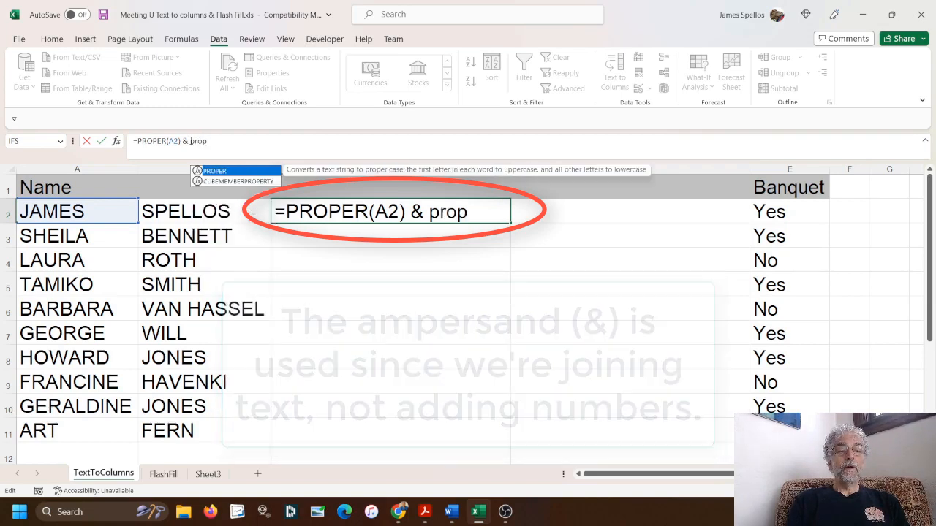
{"action": "type", "text": "er(B"}
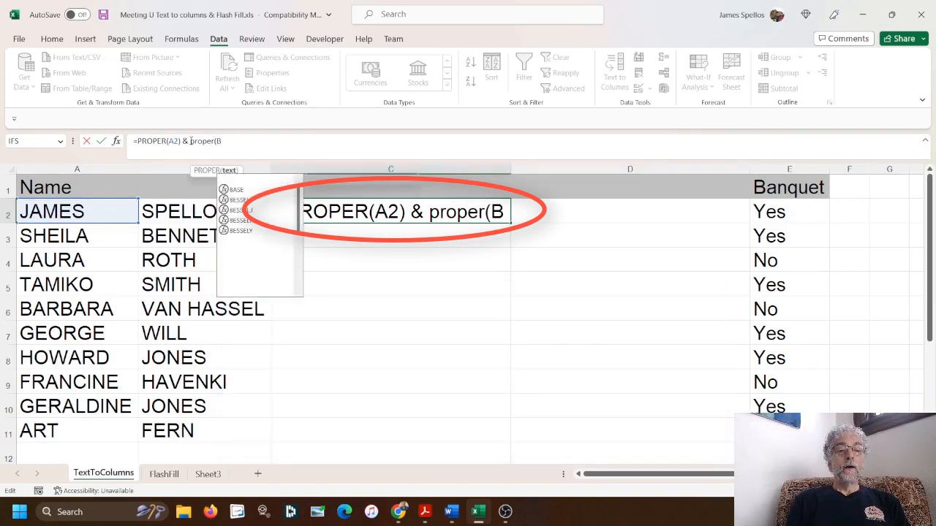
{"action": "type", "text": "2))"}
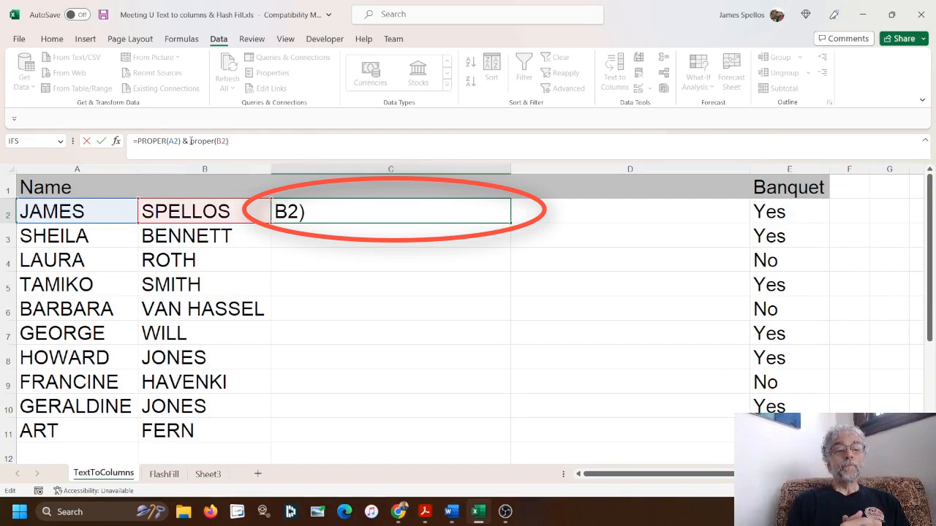
{"action": "key", "text": "Return"}
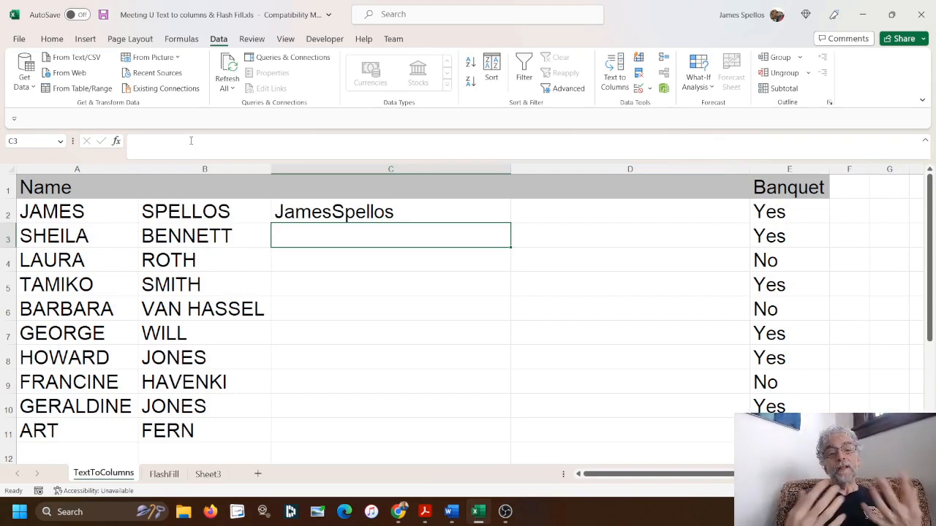
{"action": "left_click", "coordinate": [310, 211]}
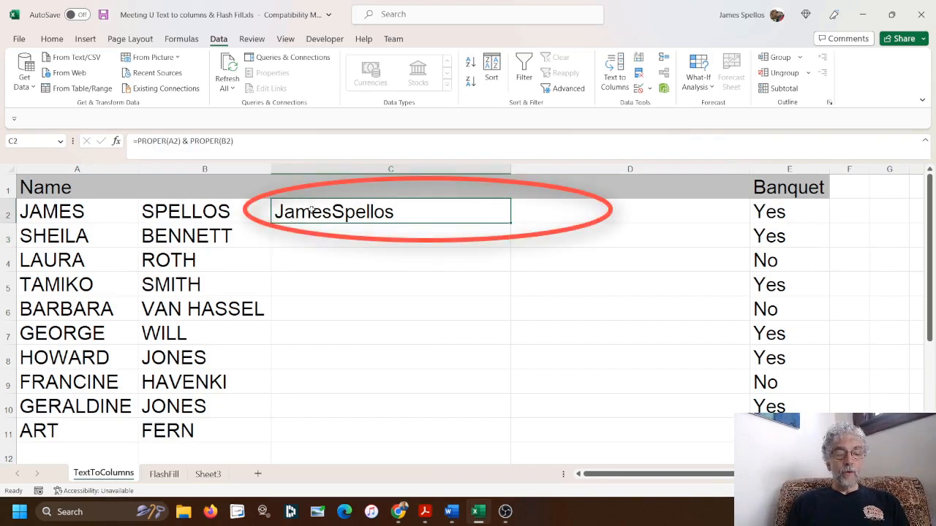
{"action": "double_click", "coordinate": [311, 211]}
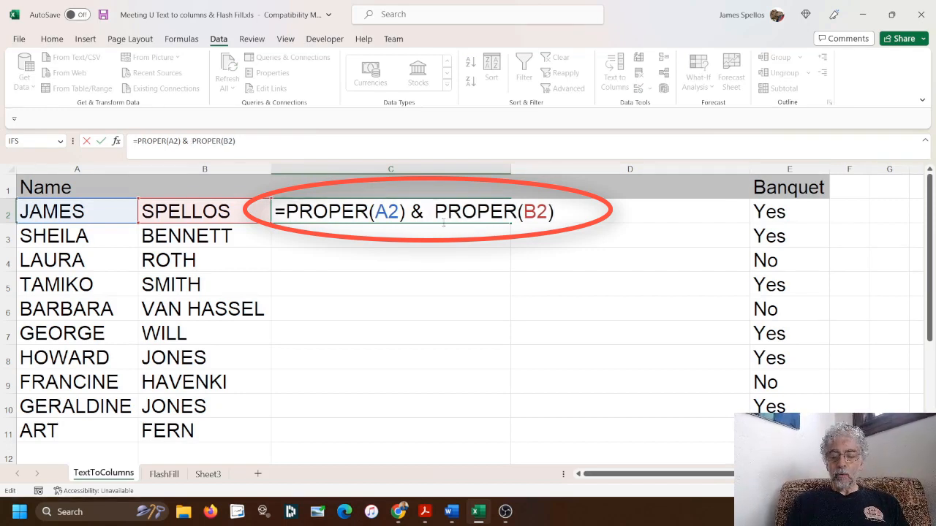
{"action": "type", "text": "\""}
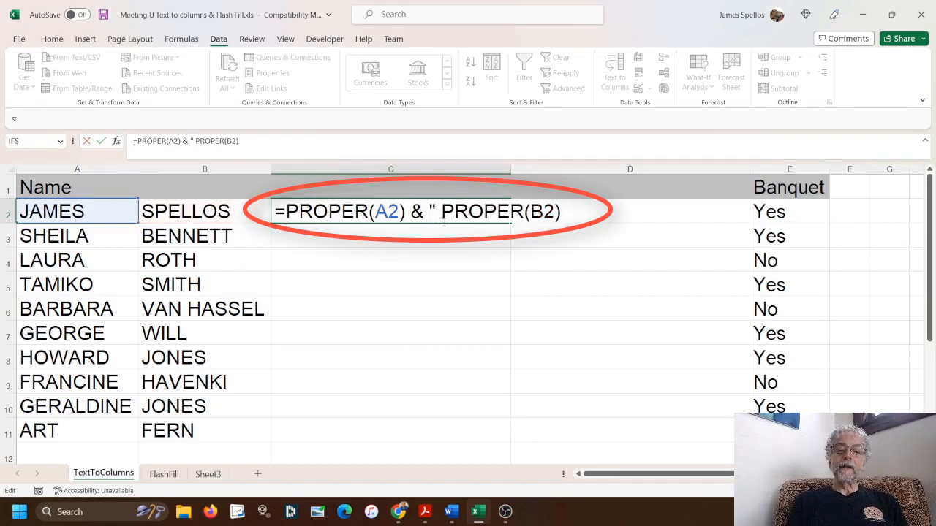
{"action": "type", "text": " \""}
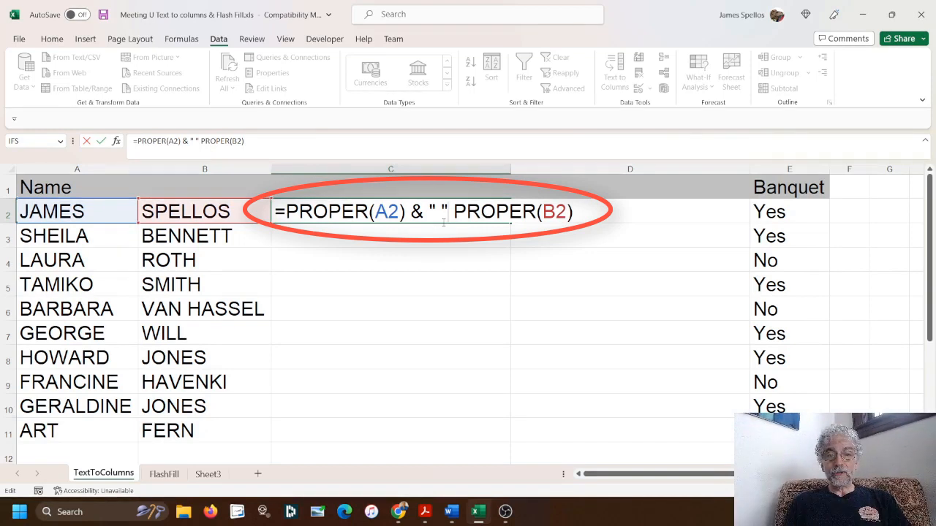
{"action": "type", "text": "&"}
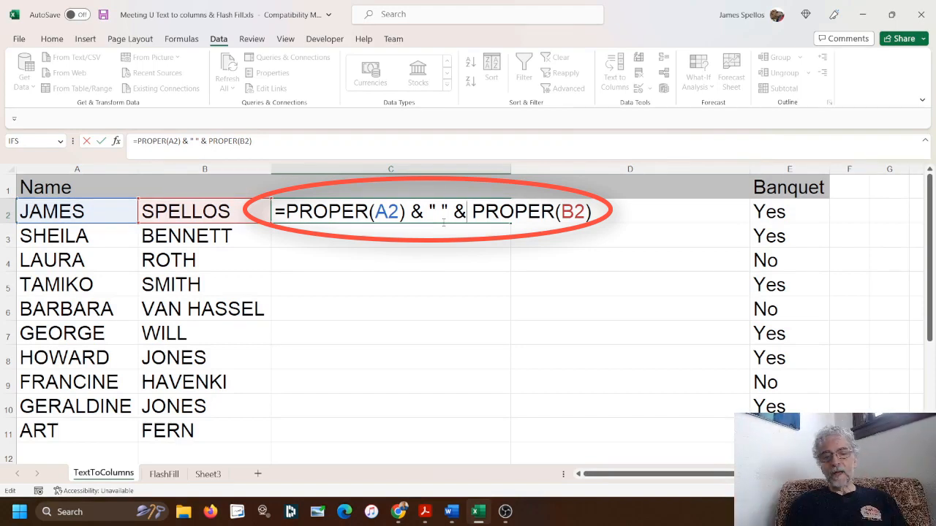
{"action": "key", "text": "Return"}
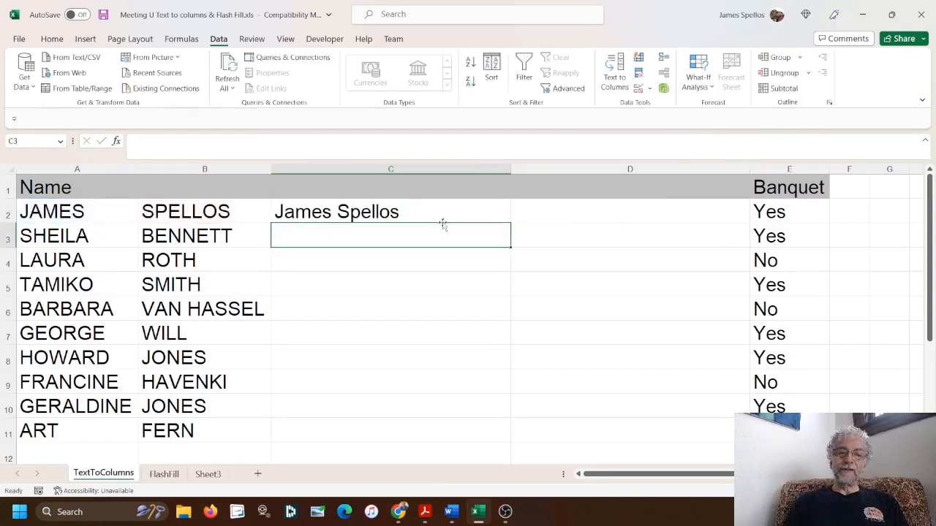
Fill C2's full-name formula down to C11, then test it by deleting A2's first name and undoing
{"action": "left_click", "coordinate": [484, 209]}
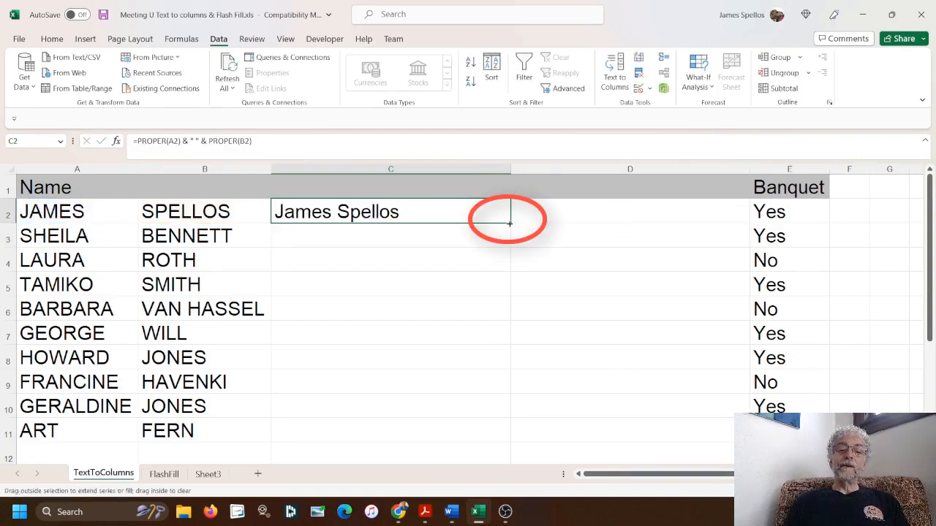
{"action": "double_click", "coordinate": [508, 226]}
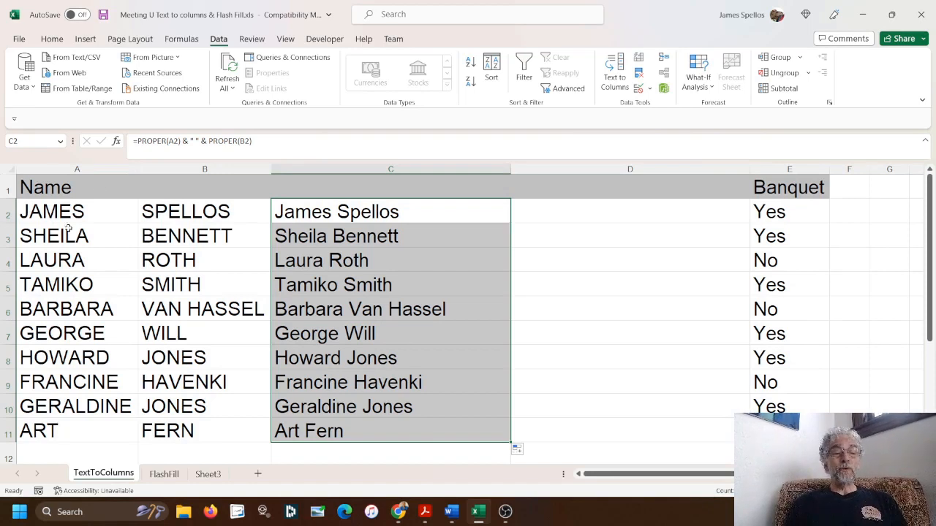
{"action": "left_click", "coordinate": [66, 214]}
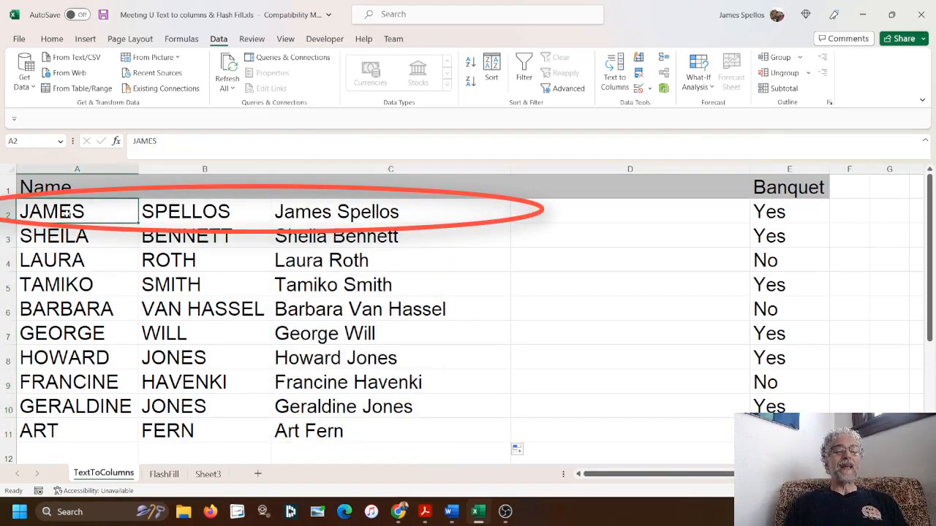
{"action": "key", "text": "Delete"}
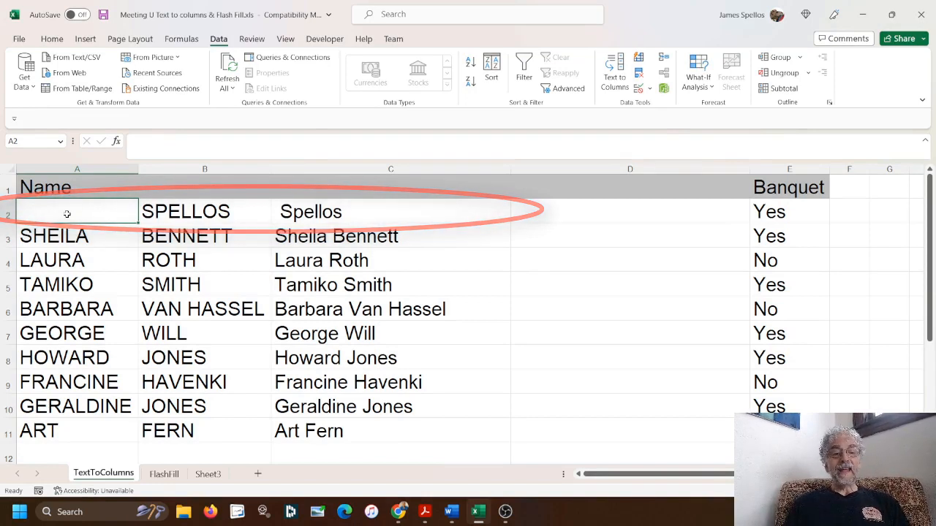
{"action": "key", "text": "ctrl+z"}
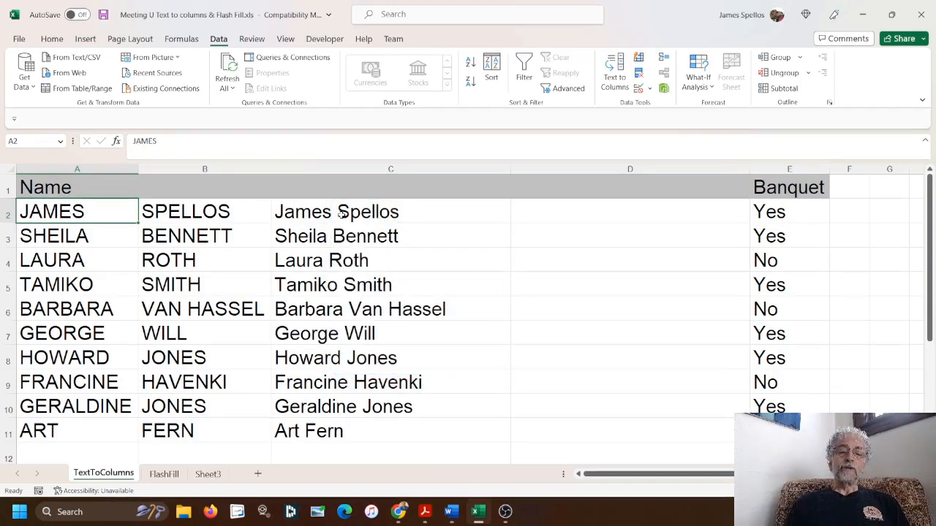
Copy C2:C11 and paste it back over itself as Values via Paste Special
{"action": "left_click", "coordinate": [340, 215]}
{"action": "left_click_drag", "start_coordinate": [341, 215], "coordinate": [312, 428]}
{"action": "key", "text": "ctrl+c"}
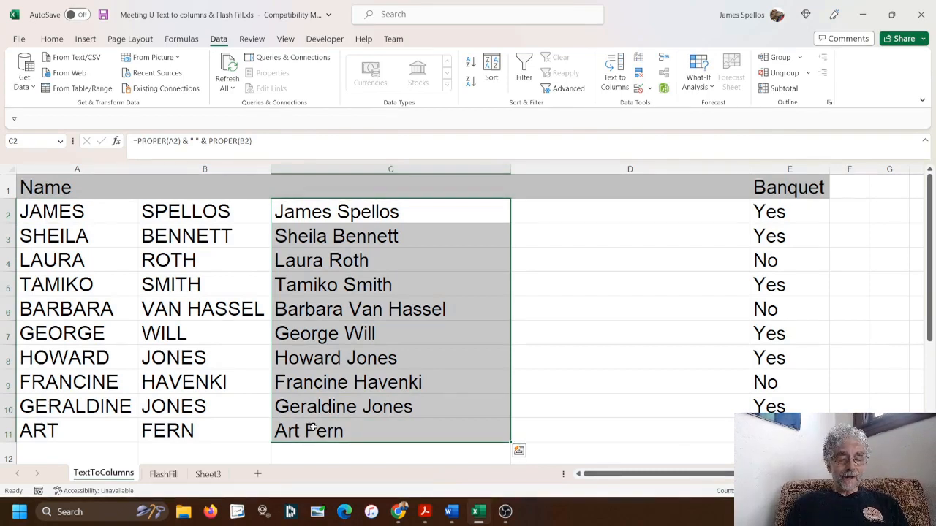
{"action": "key", "text": "ctrl+c"}
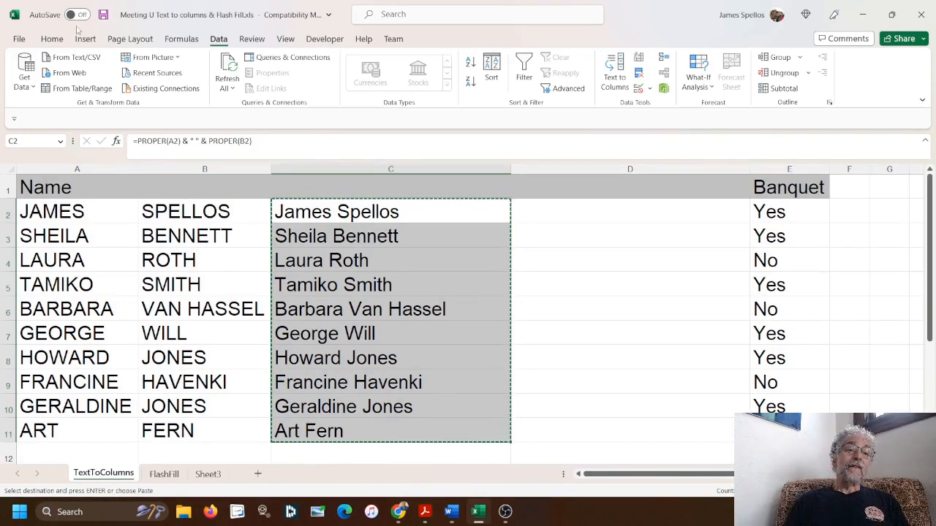
{"action": "left_click", "coordinate": [52, 40]}
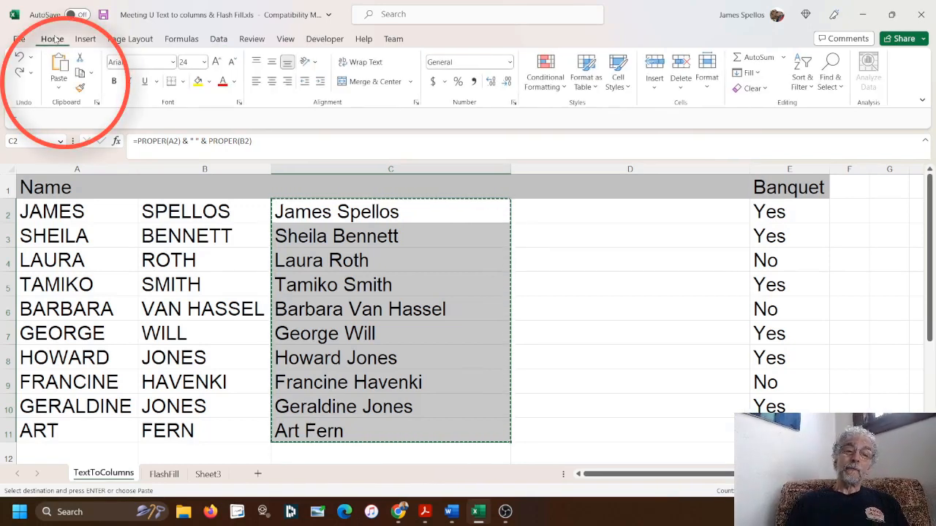
{"action": "left_click", "coordinate": [60, 91]}
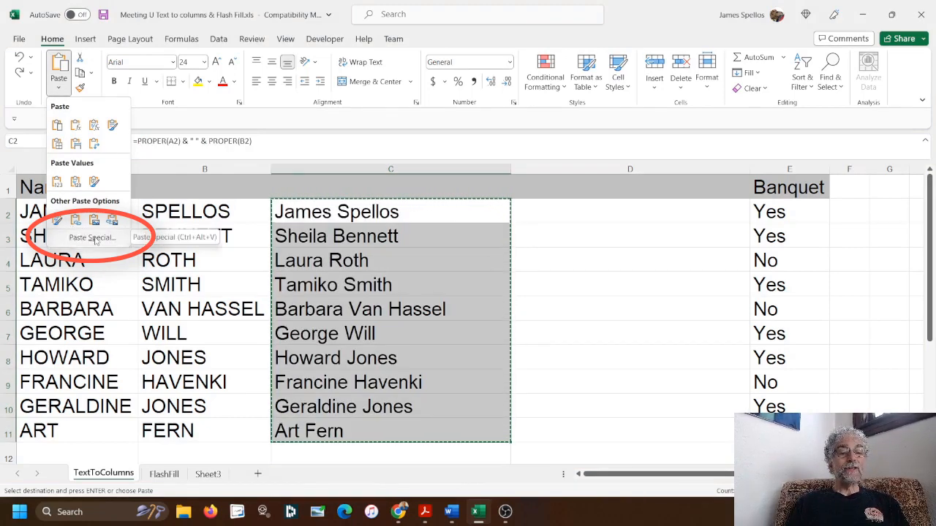
{"action": "left_click", "coordinate": [93, 238]}
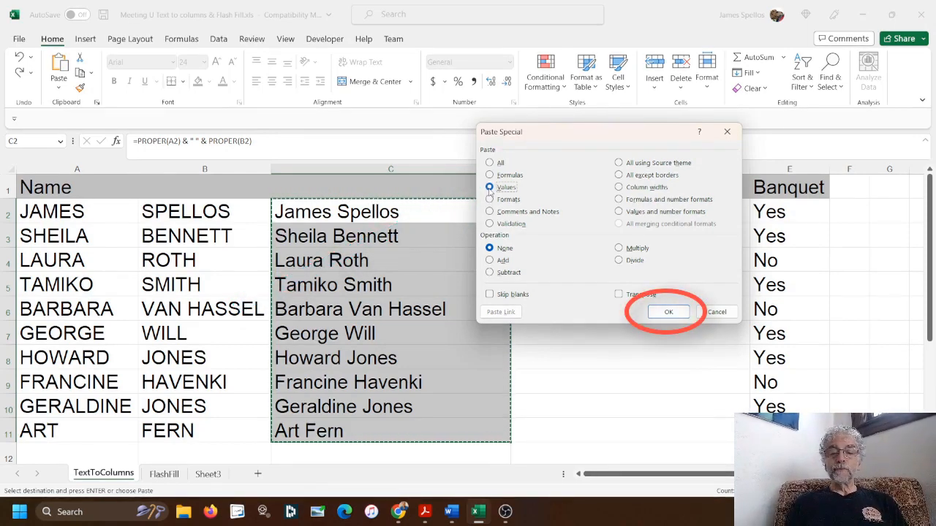
{"action": "left_click", "coordinate": [662, 312]}
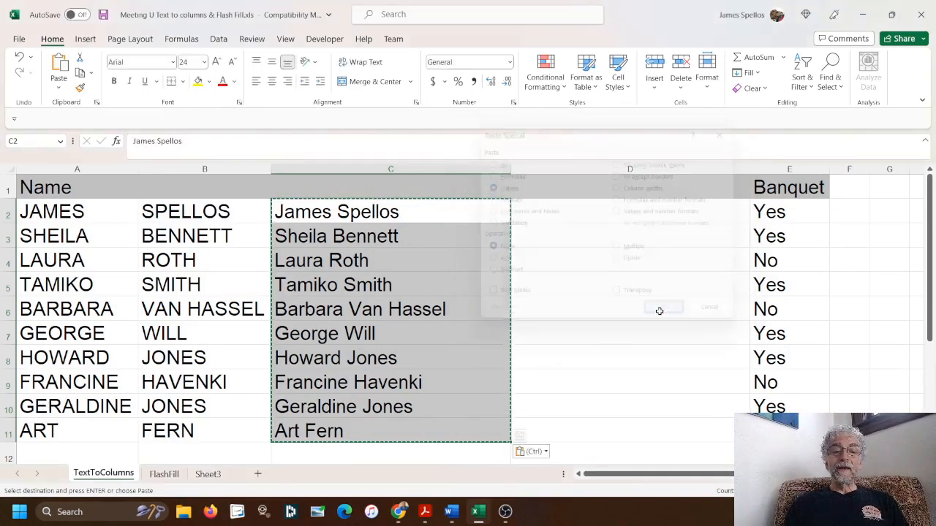
Clear the first names in A2, A3 and A4 while column C's full names remain
{"action": "key", "text": "Escape"}
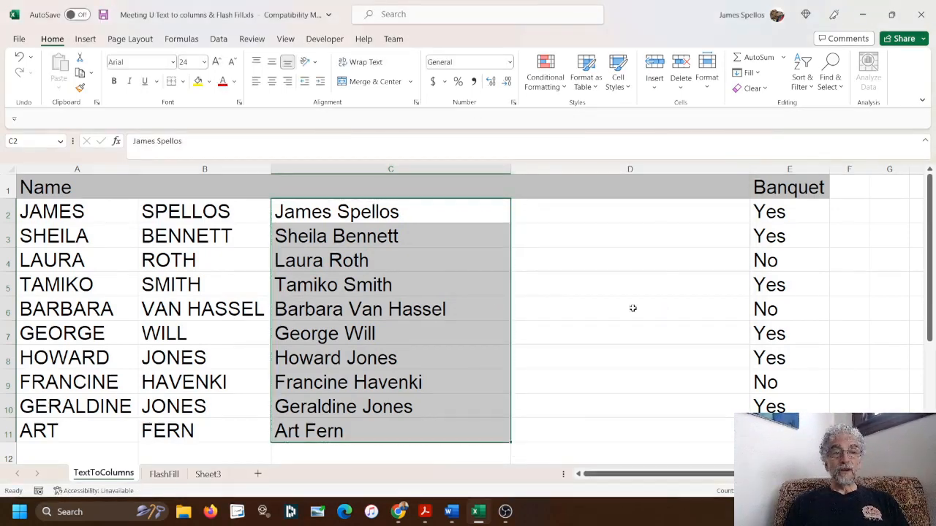
{"action": "left_click", "coordinate": [86, 212]}
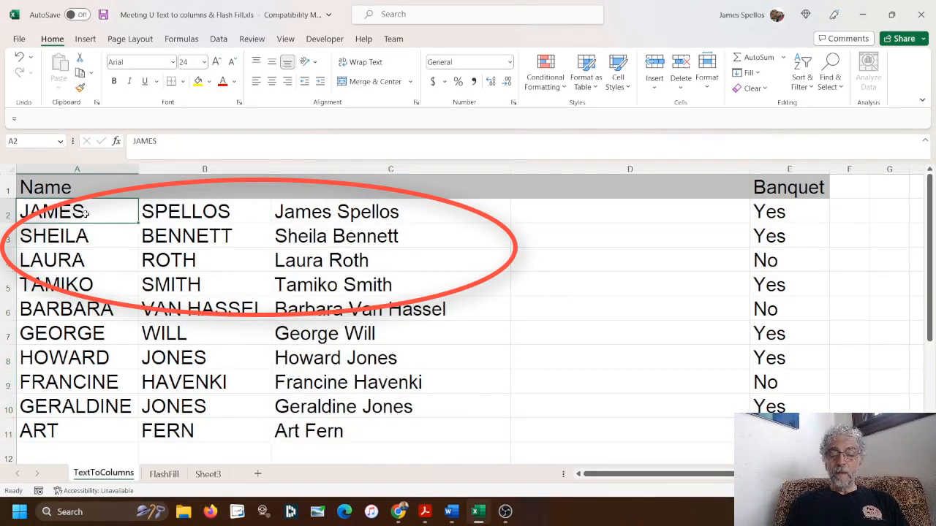
{"action": "key", "text": "Delete"}
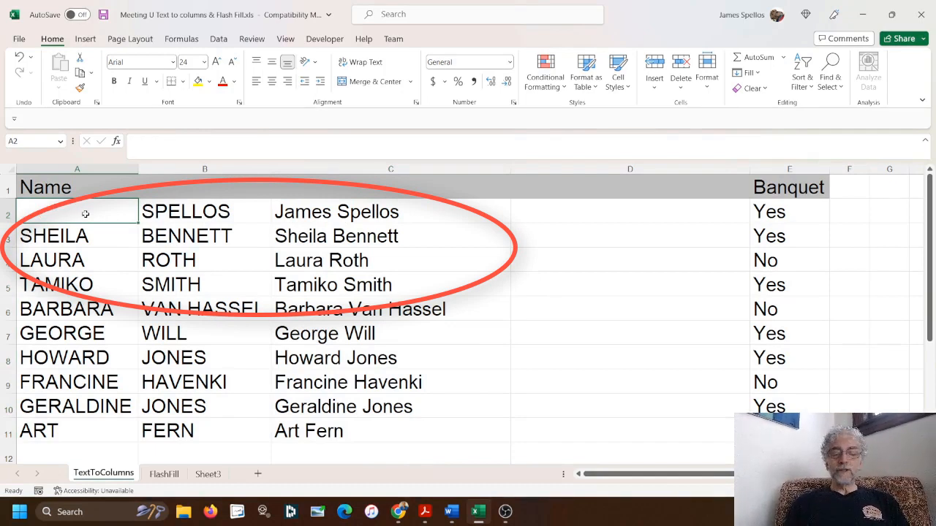
{"action": "key", "text": "Down"}
{"action": "key", "text": "Delete"}
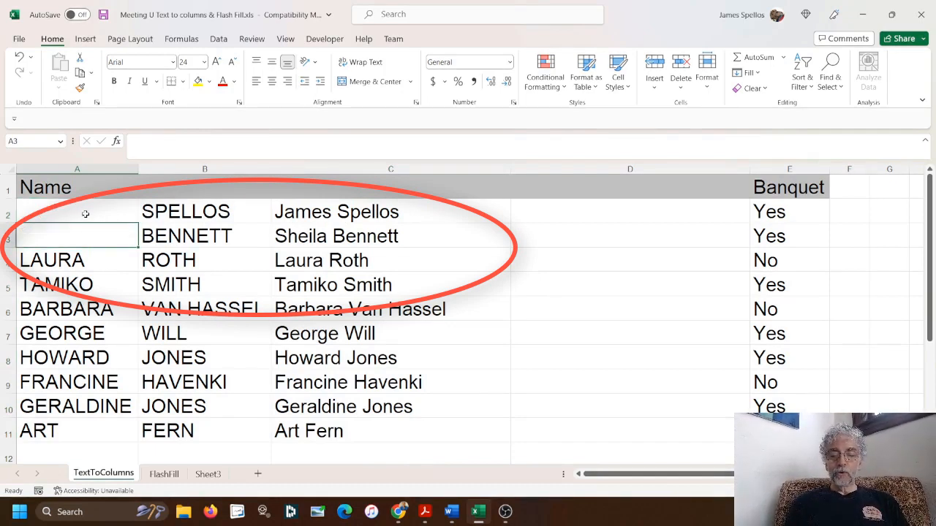
{"action": "key", "text": "Down"}
{"action": "key", "text": "Delete"}
{"action": "key", "text": "Down"}
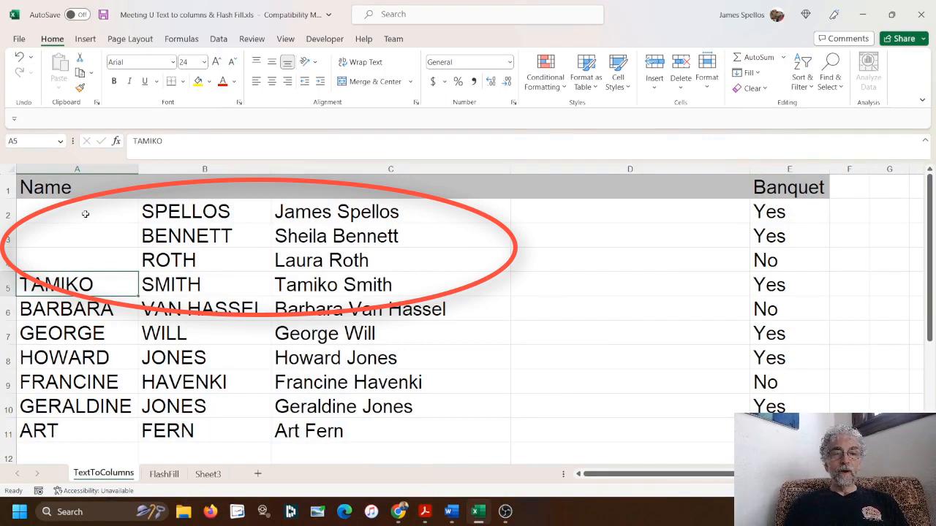